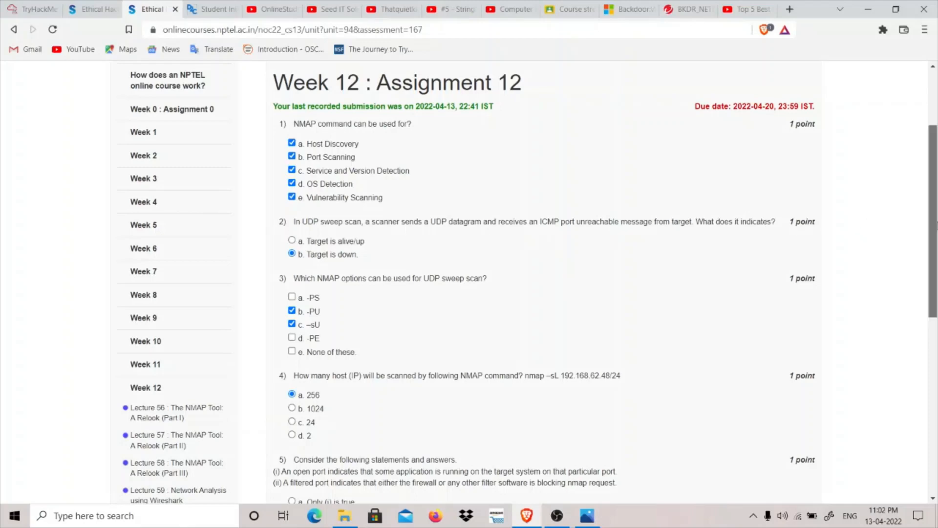
left_click_drag(935, 227, 936, 248)
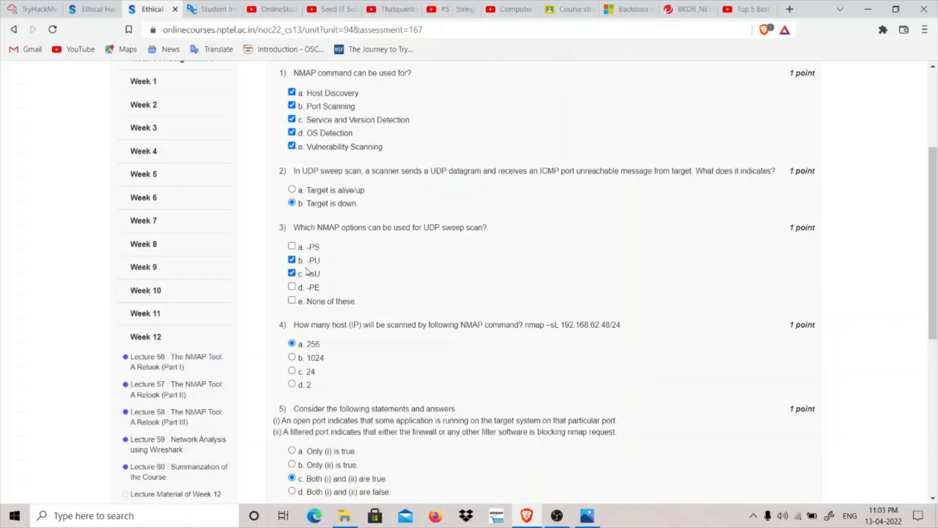
left_click_drag(936, 311, 936, 355)
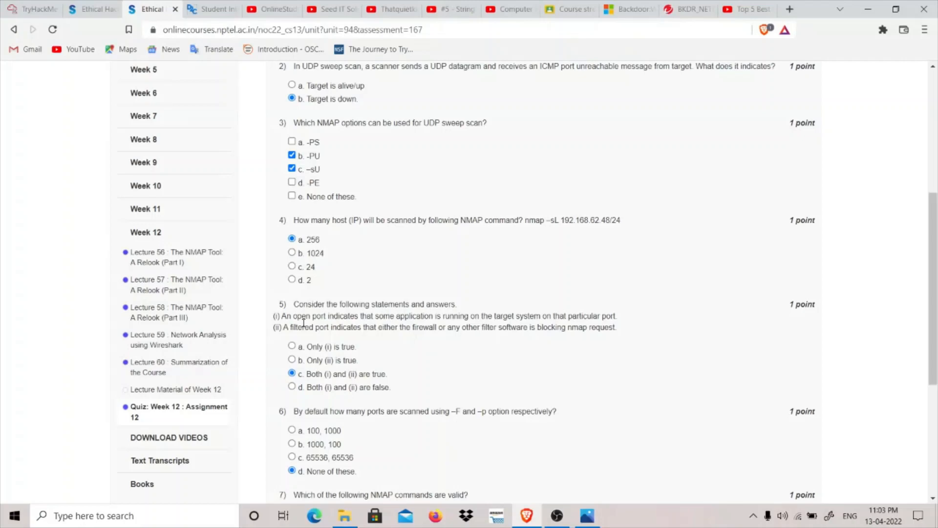
scroll(304, 323, "down", 1)
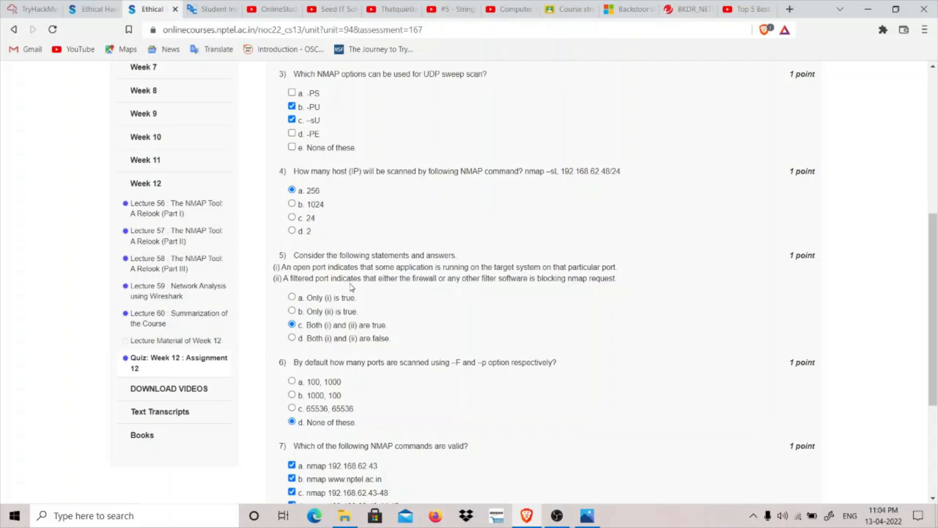
scroll(351, 288, "down", 1)
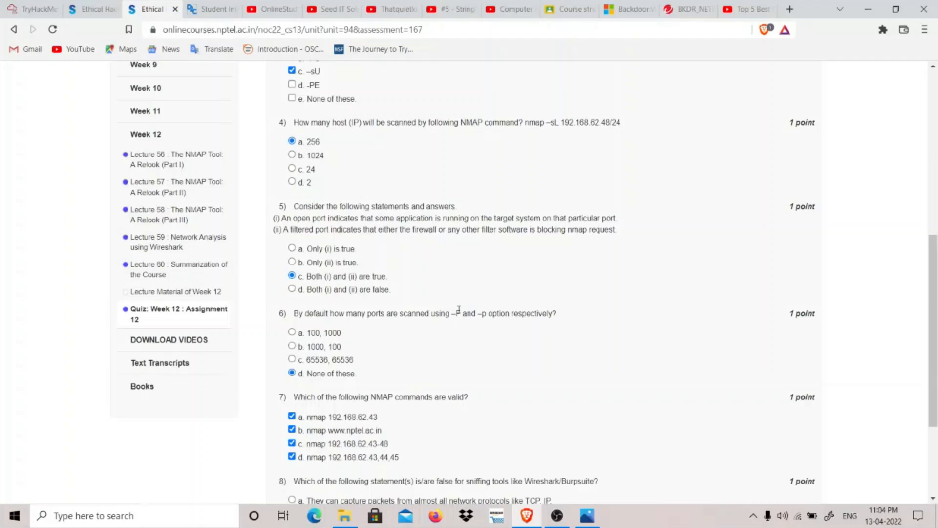
scroll(458, 311, "down", 1)
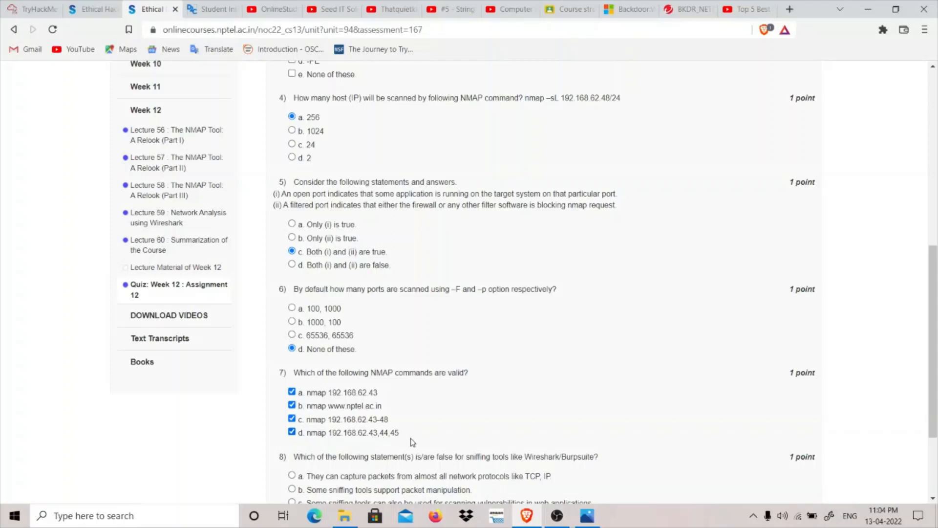
scroll(412, 443, "down", 1)
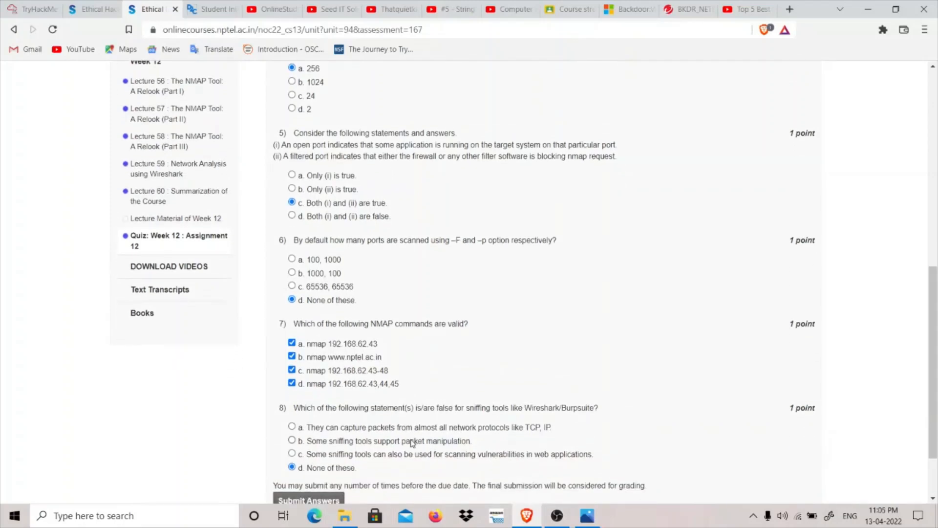
scroll(336, 394, "down", 1)
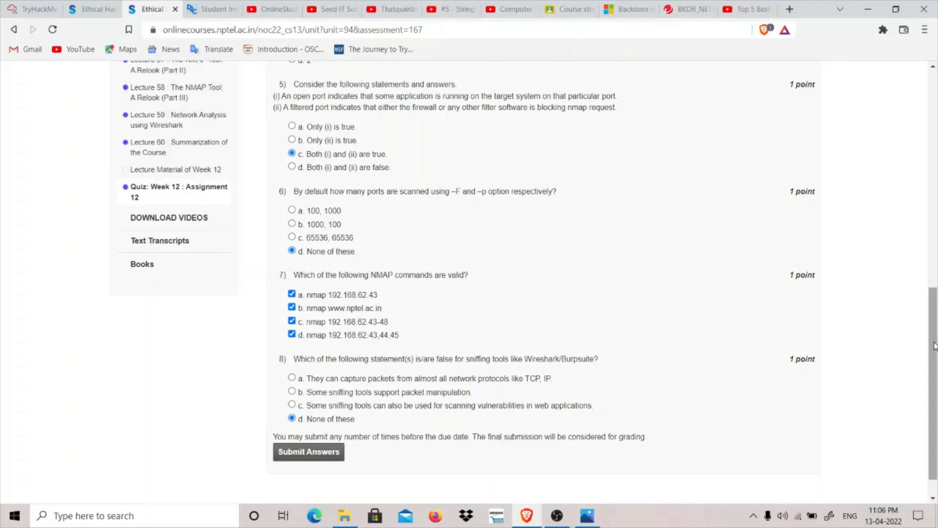
mouse_move(935, 346)
left_mouse_down()
mouse_move(936, 315)
mouse_move(935, 327)
left_mouse_up()
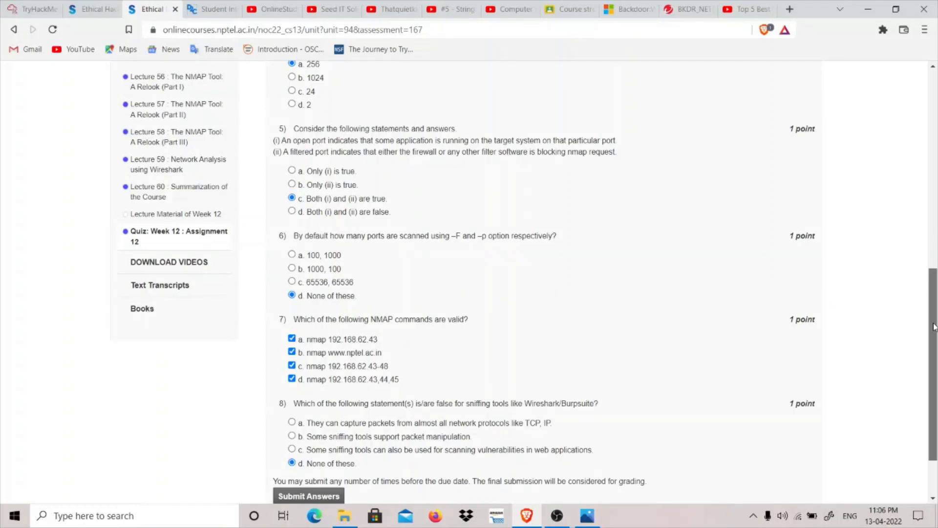
left_click_drag(934, 327, 935, 319)
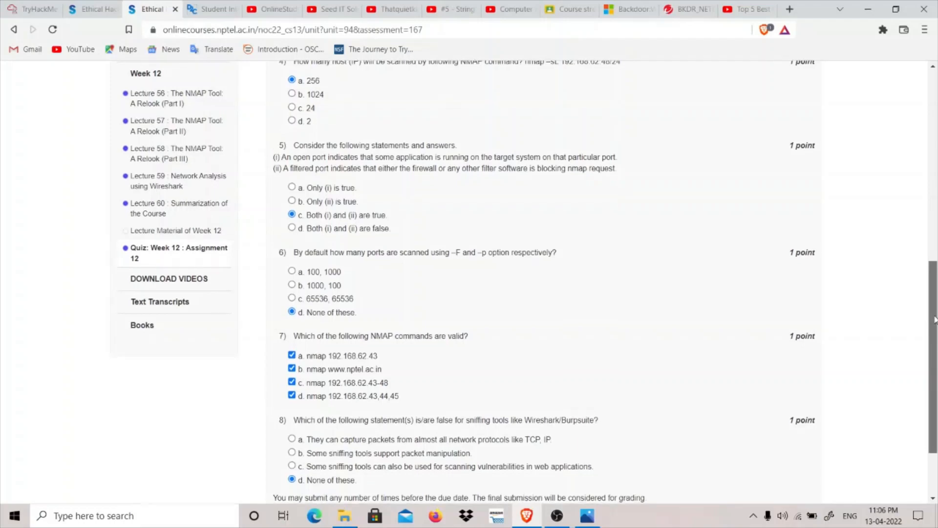
left_click_drag(934, 319, 934, 313)
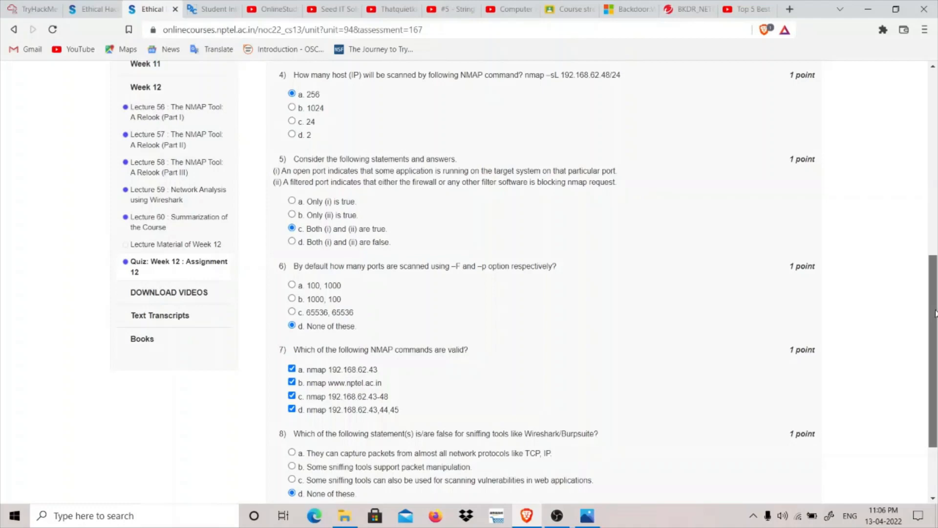
left_click_drag(935, 313, 935, 306)
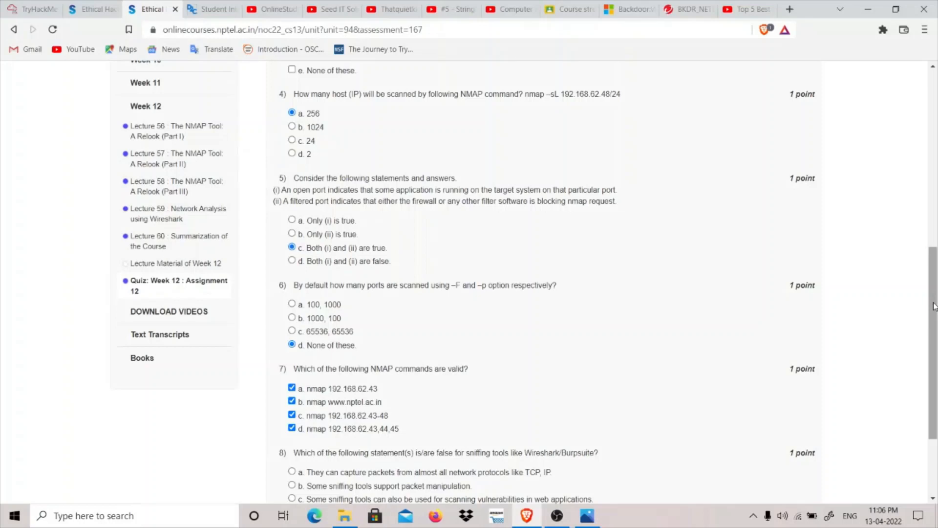
left_click_drag(935, 307, 935, 261)
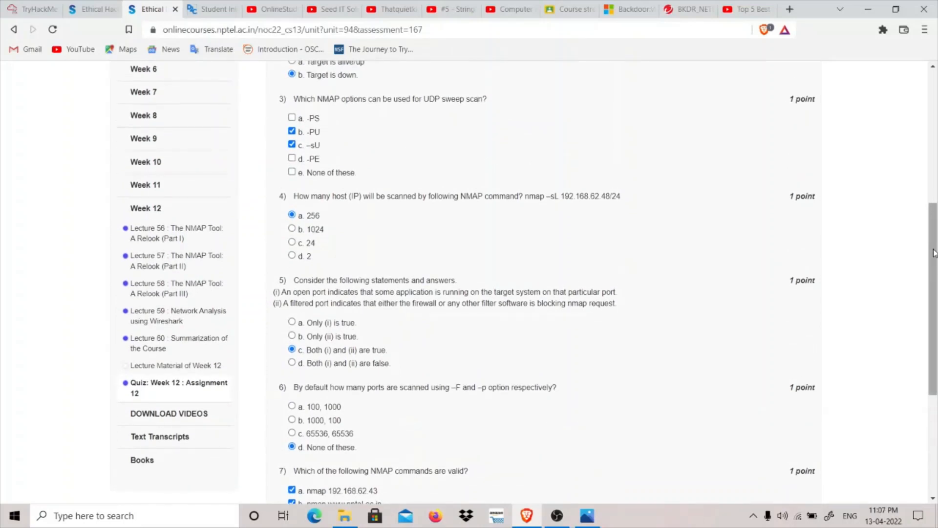
mouse_move(935, 254)
left_mouse_down()
mouse_move(926, 226)
mouse_move(935, 201)
left_mouse_up()
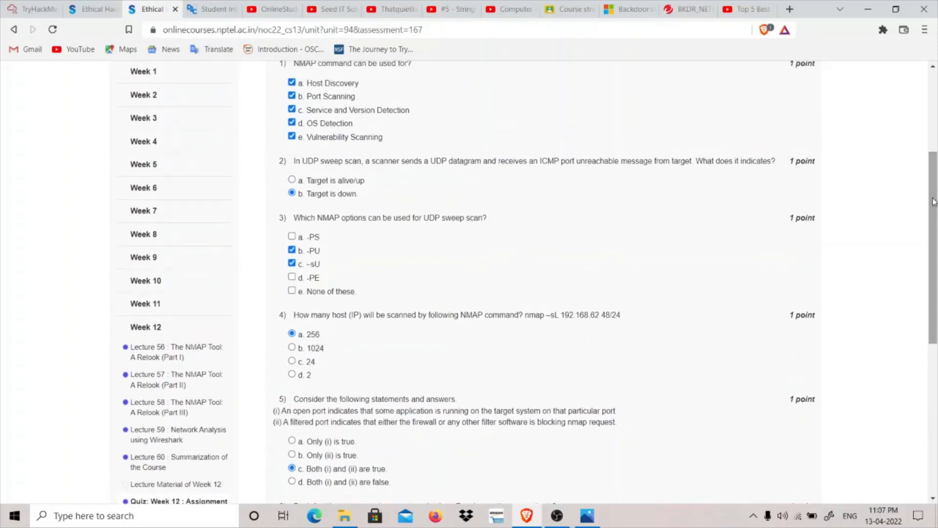
left_click_drag(935, 201, 935, 187)
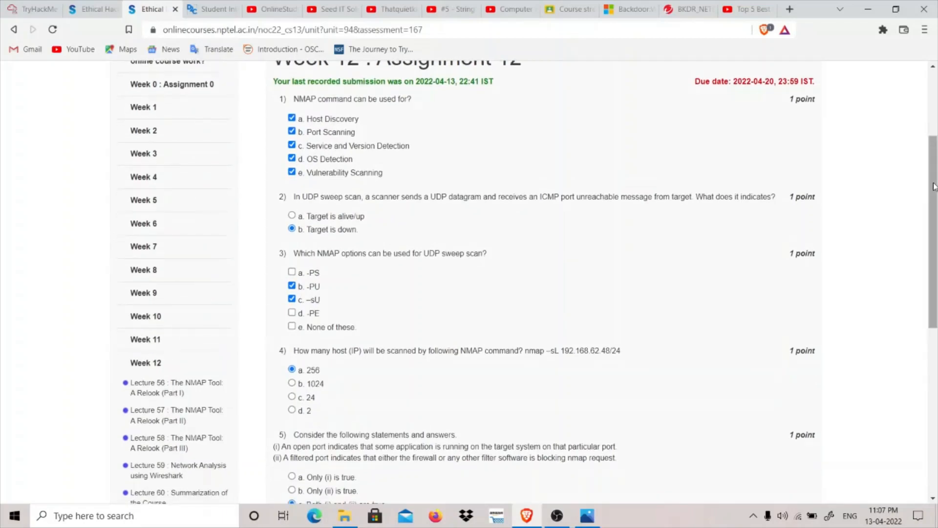